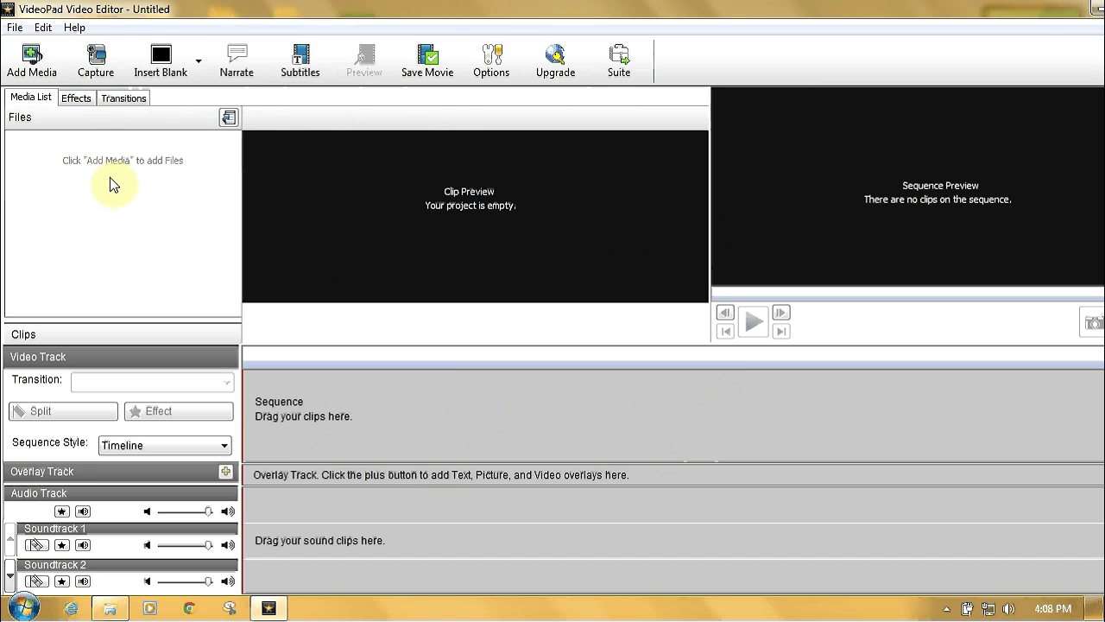
Step: Browse the video effects and transitions libraries, then return to the project media list
{"action": "left_click", "coordinate": [81, 99]}
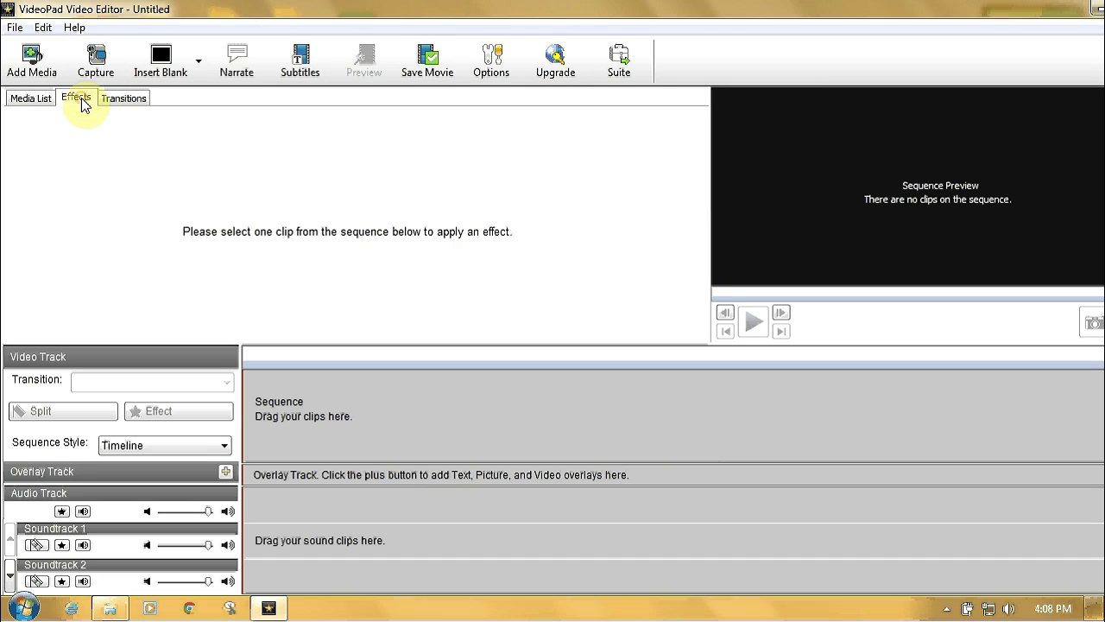
{"action": "left_click", "coordinate": [125, 98]}
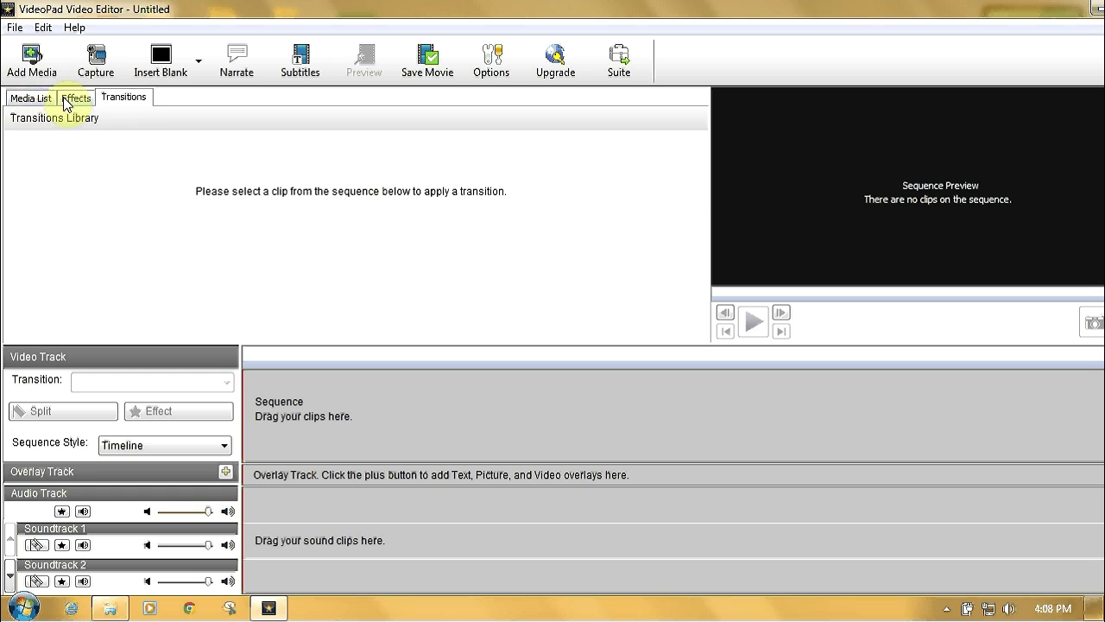
{"action": "left_click", "coordinate": [26, 99]}
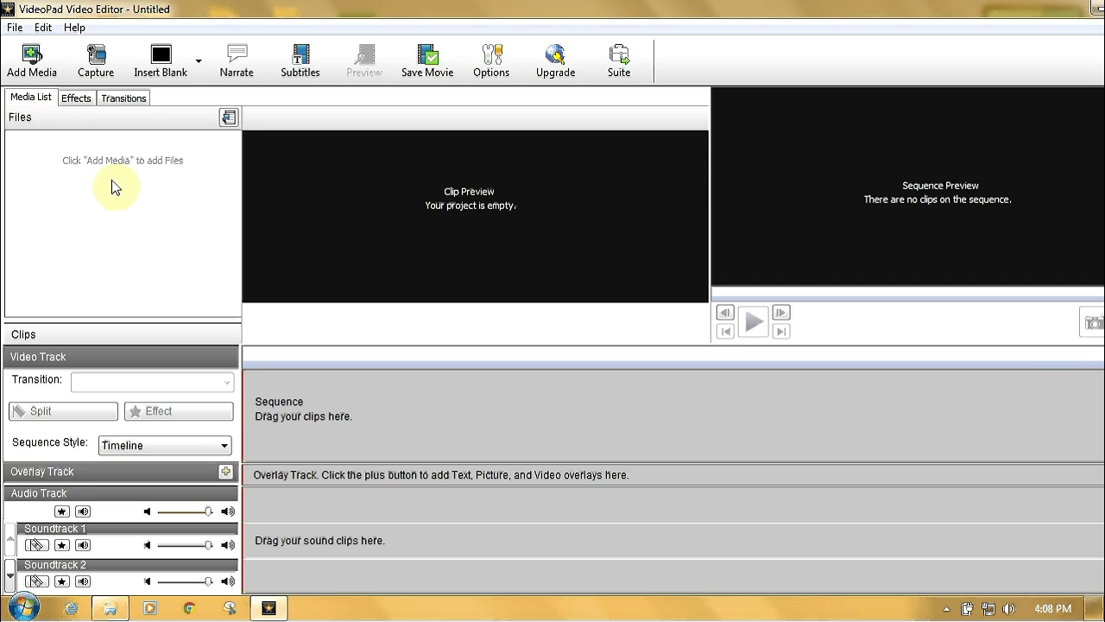
Step: Import the Wildlife sample video from Sample Videos into the project
{"action": "left_click", "coordinate": [31, 59]}
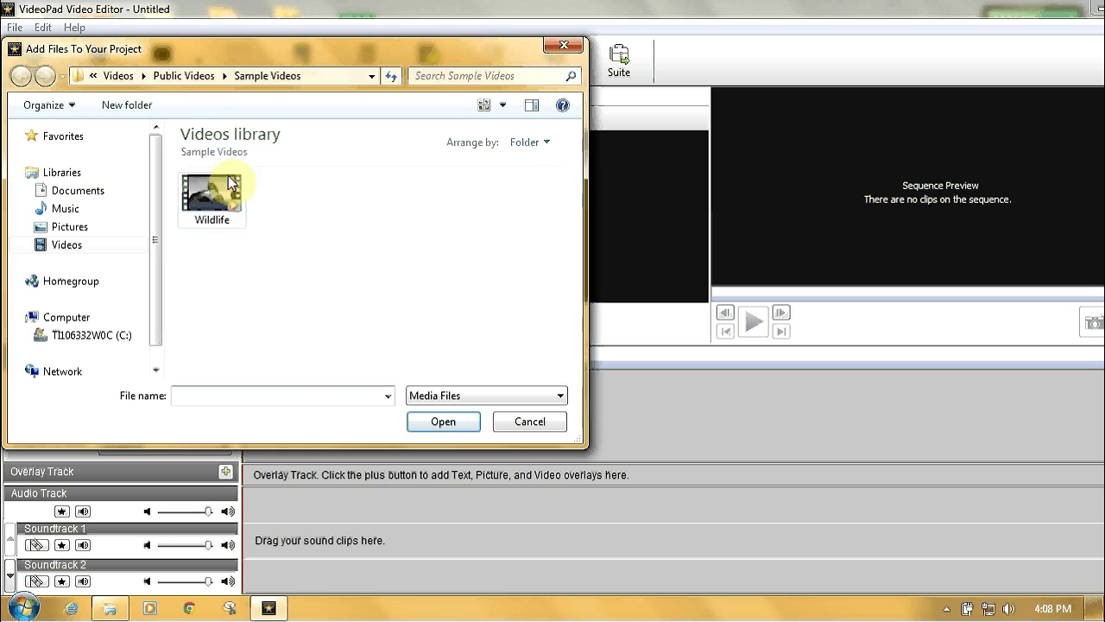
{"action": "left_click", "coordinate": [213, 194]}
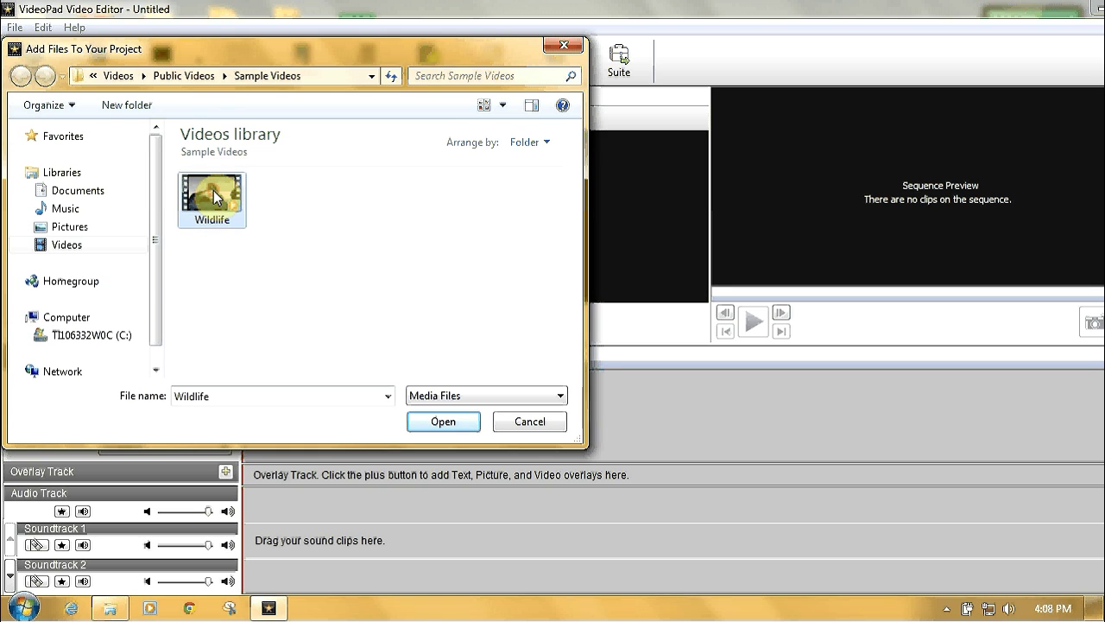
{"action": "left_click", "coordinate": [443, 422]}
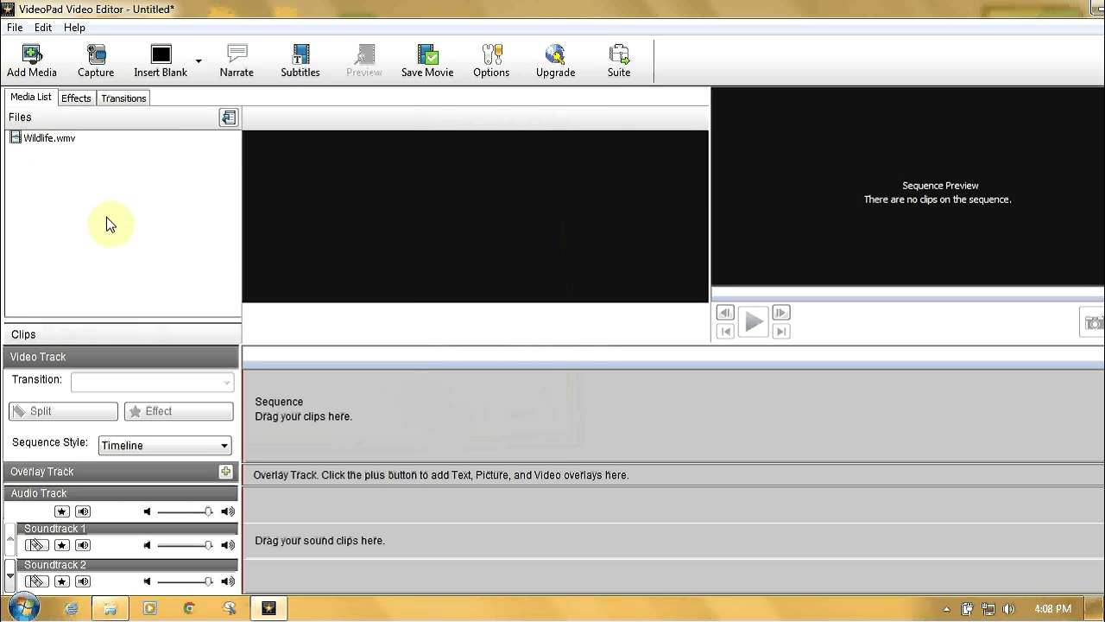
Step: Drag Wildlife.wmv onto the timeline sequence and select its audio track
{"action": "left_click", "coordinate": [43, 140]}
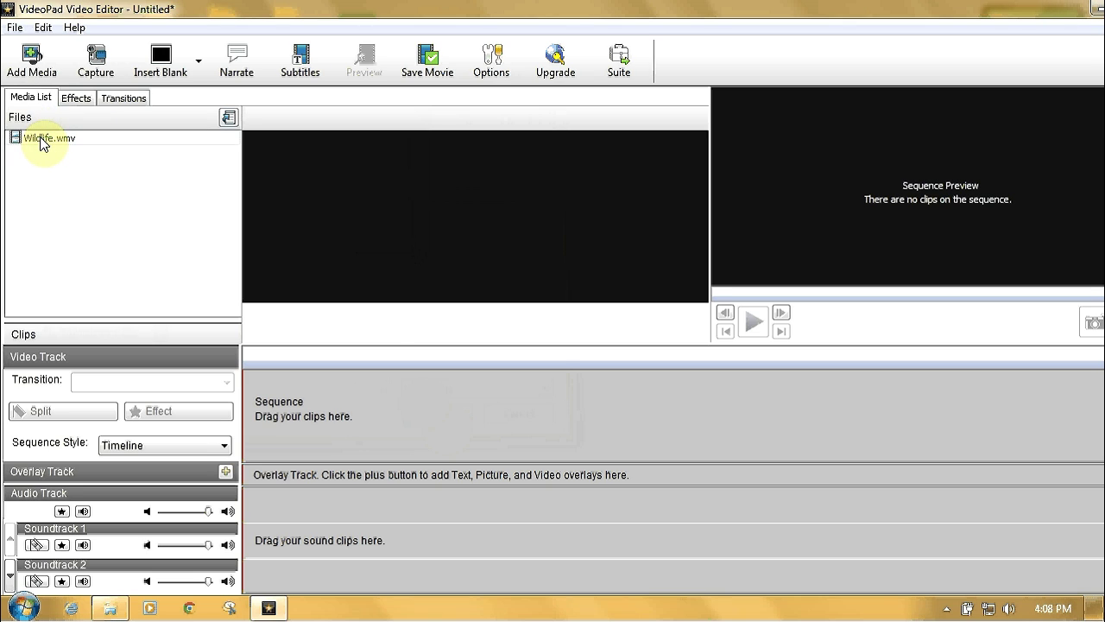
{"action": "left_click_drag", "start_coordinate": [40, 140], "coordinate": [315, 435]}
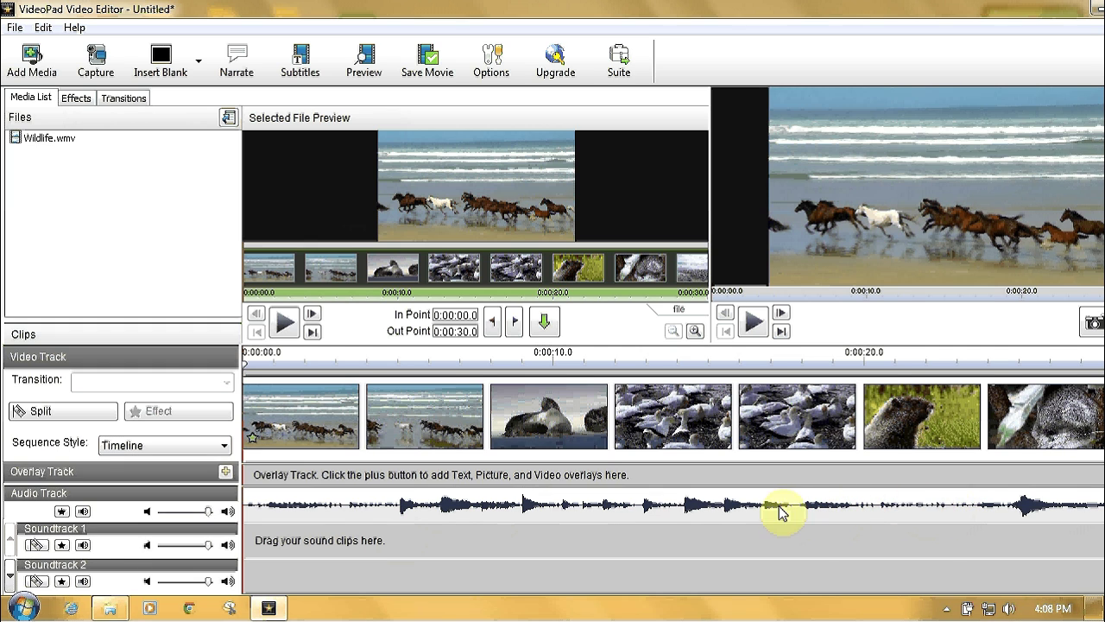
{"action": "left_click", "coordinate": [647, 511]}
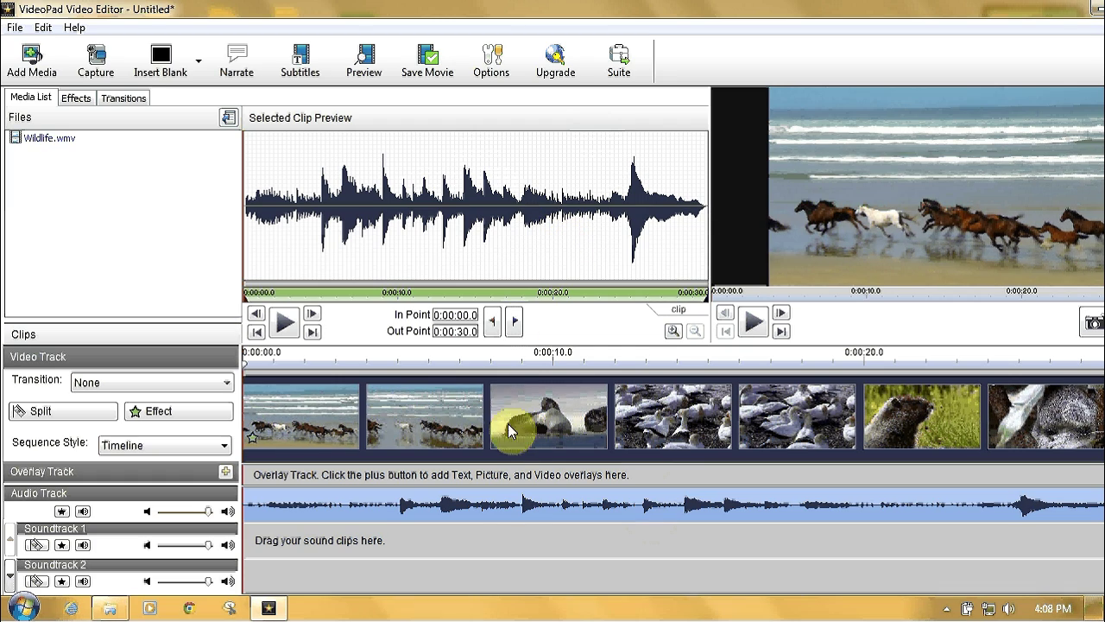
Step: Select the Wildlife clip on the timeline and save the current preview frame as an image
{"action": "left_click", "coordinate": [486, 432]}
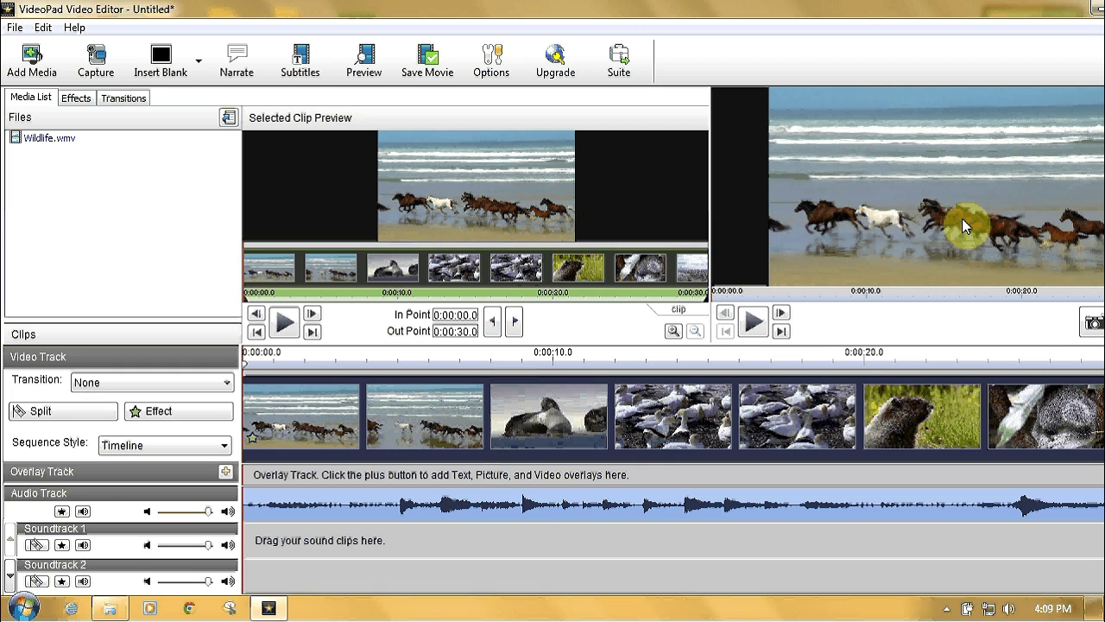
{"action": "left_click", "coordinate": [1092, 326]}
{"action": "left_click", "coordinate": [74, 99]}
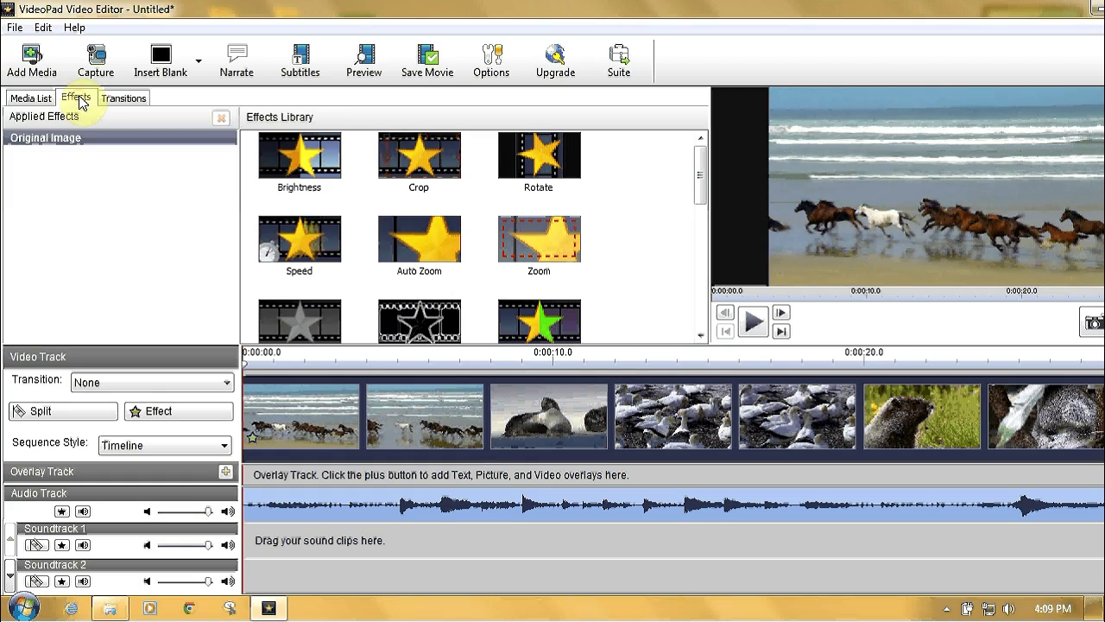
{"action": "mouse_move", "coordinate": [705, 153]}
{"action": "left_mouse_down"}
{"action": "mouse_move", "coordinate": [698, 291]}
{"action": "mouse_move", "coordinate": [700, 150]}
{"action": "left_mouse_up"}
{"action": "left_click", "coordinate": [424, 161]}
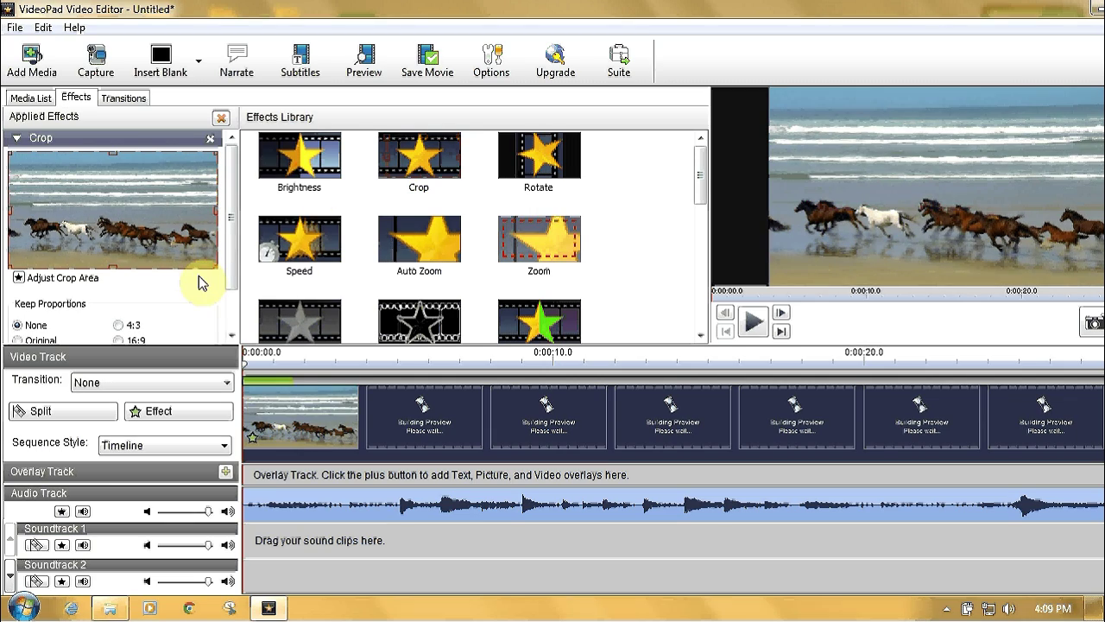
{"action": "scroll", "coordinate": [229, 277], "scroll_direction": "down", "scroll_amount": 1}
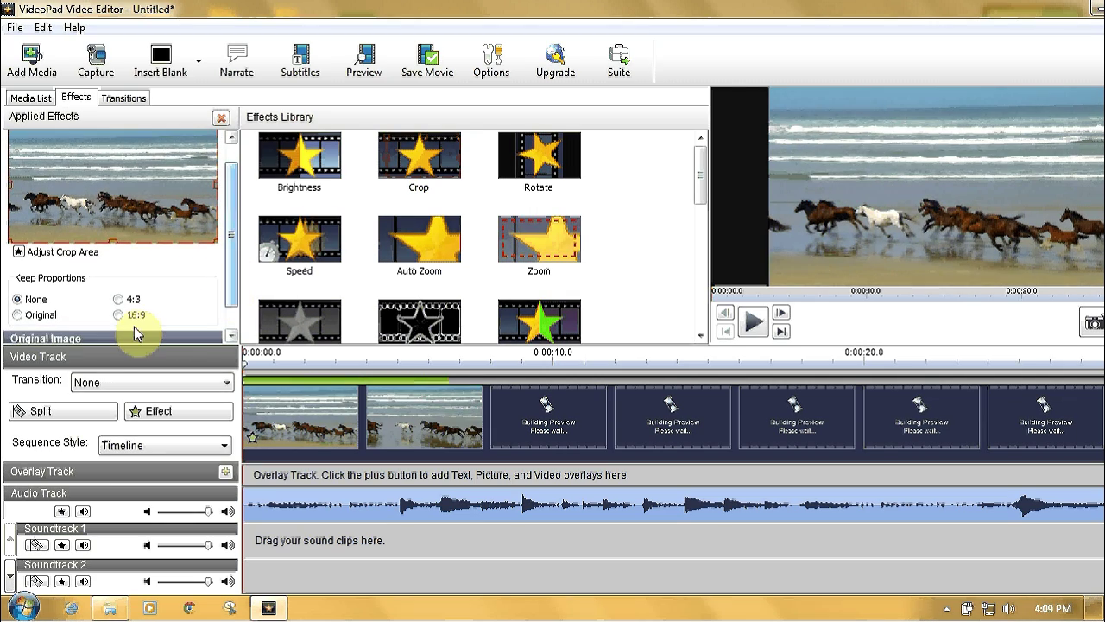
{"action": "left_click", "coordinate": [117, 315]}
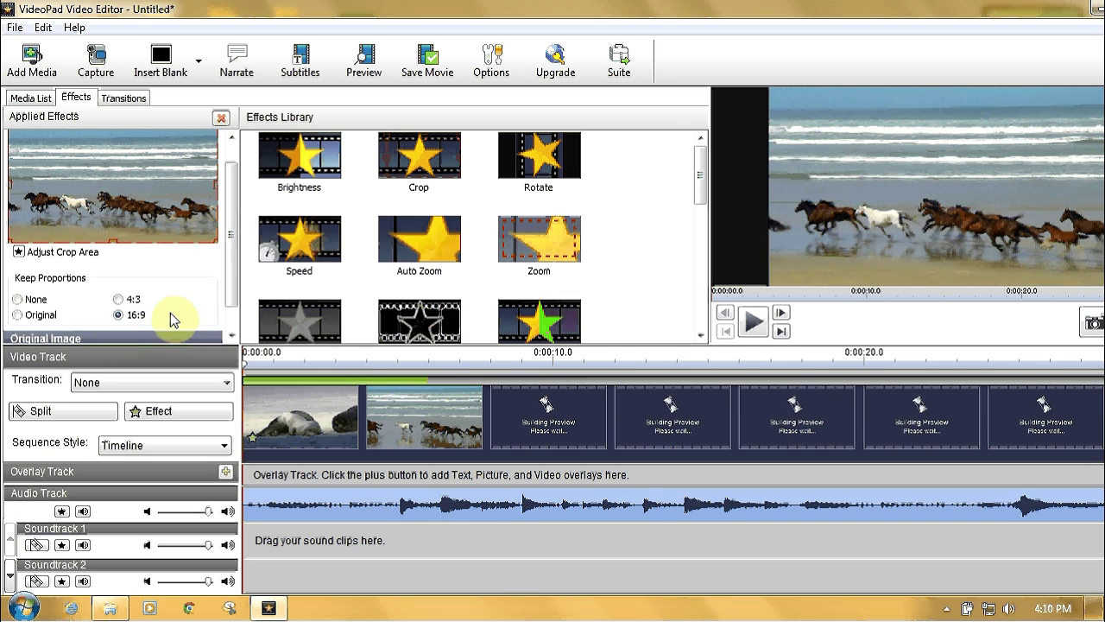
{"action": "left_click_drag", "start_coordinate": [214, 240], "coordinate": [171, 198]}
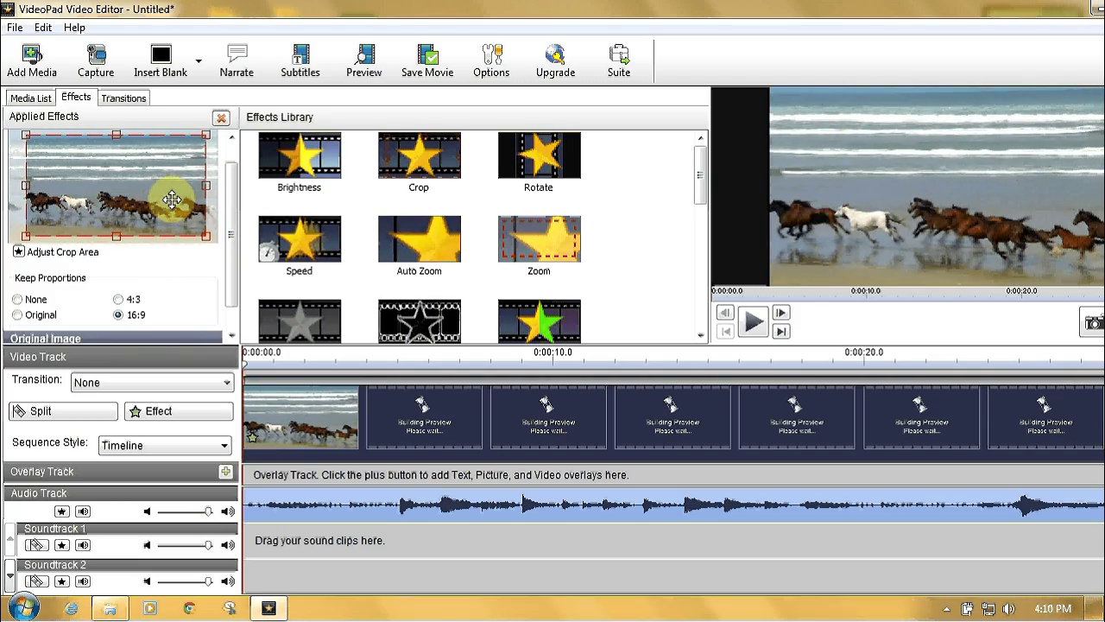
{"action": "mouse_move", "coordinate": [204, 235]}
{"action": "left_mouse_down"}
{"action": "mouse_move", "coordinate": [190, 220]}
{"action": "mouse_move", "coordinate": [192, 232]}
{"action": "left_mouse_up"}
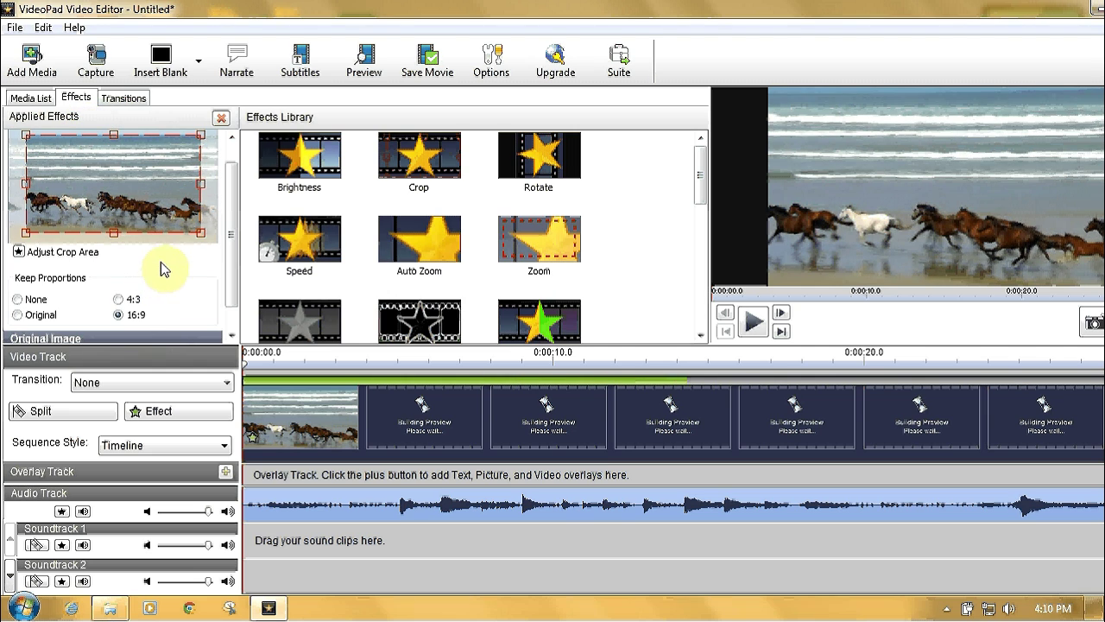
{"action": "left_click", "coordinate": [221, 118]}
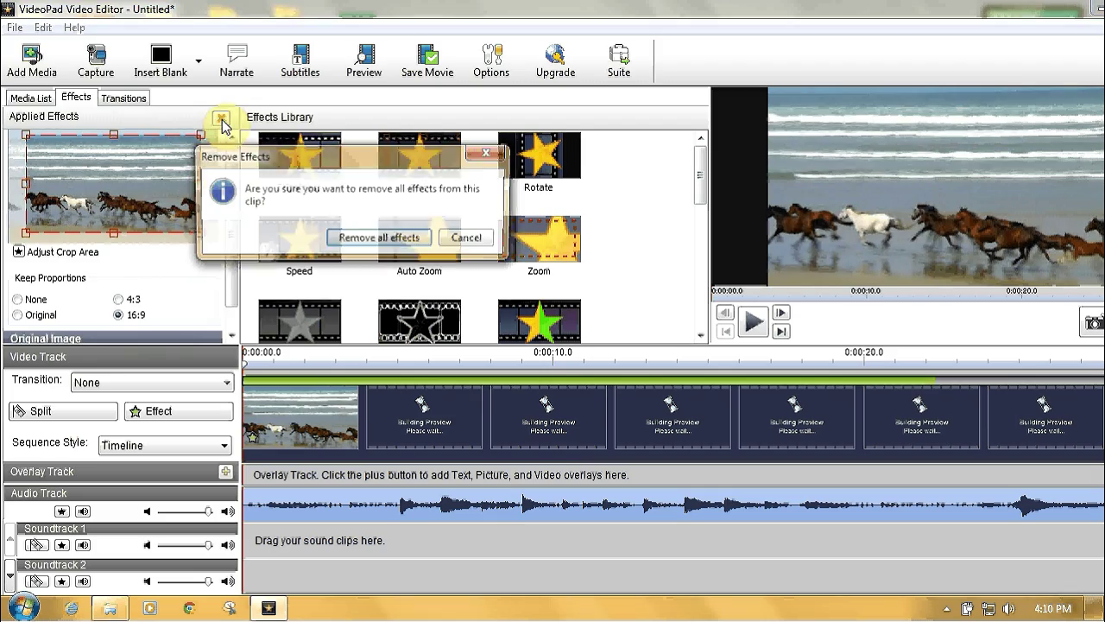
{"action": "left_click", "coordinate": [406, 238]}
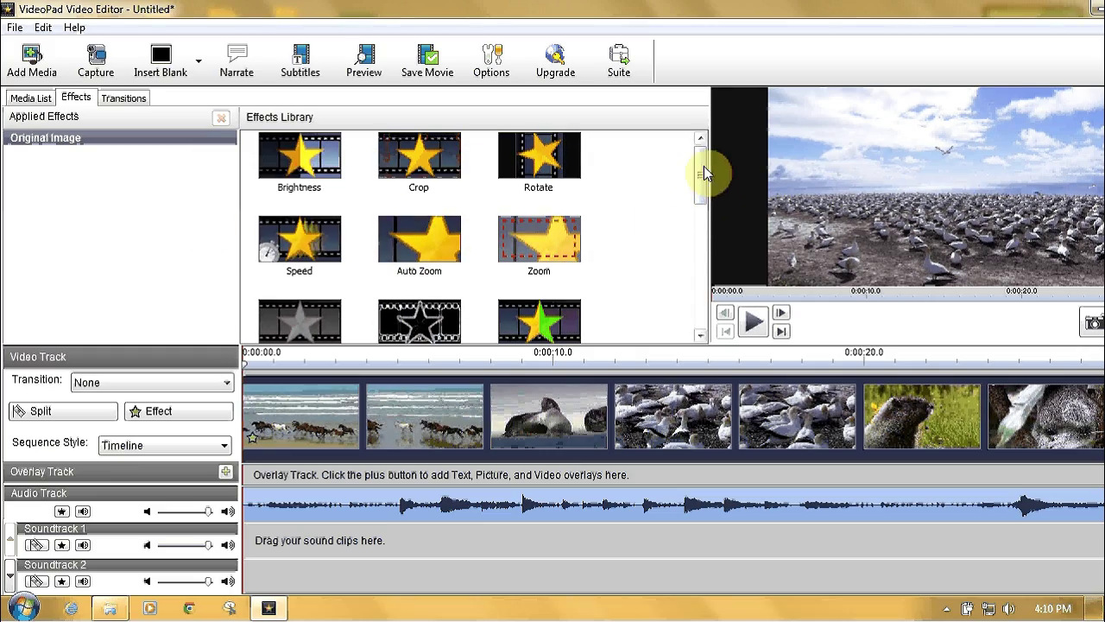
Step: Add Smoothness to the Wildlife clip, try positive values, then settle at -5.36 to blur
{"action": "left_click_drag", "start_coordinate": [698, 168], "coordinate": [686, 298]}
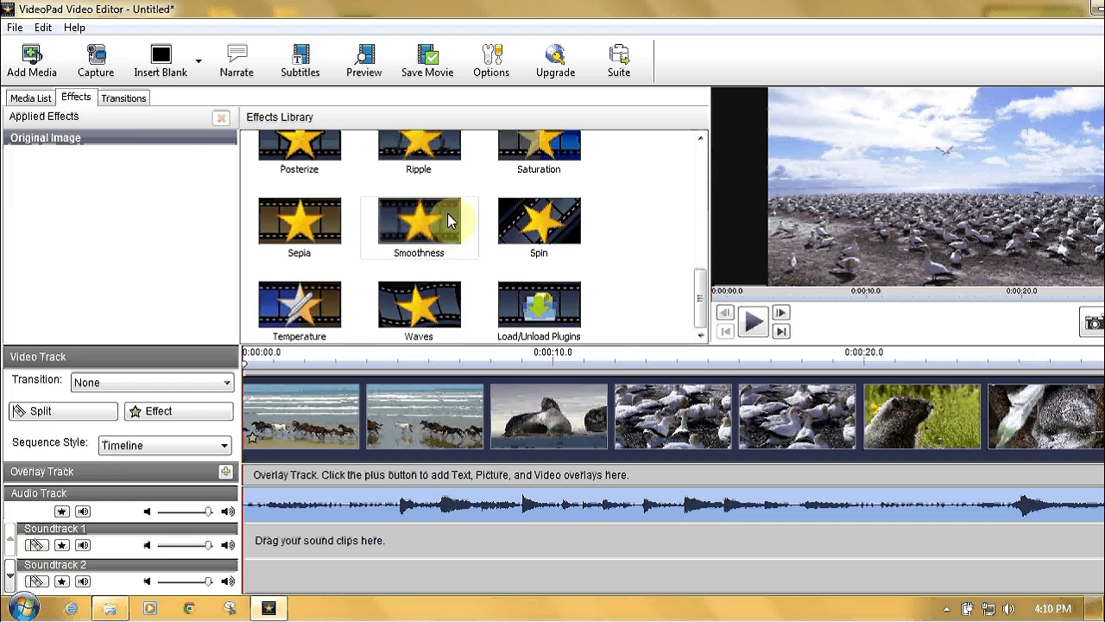
{"action": "left_click", "coordinate": [427, 240]}
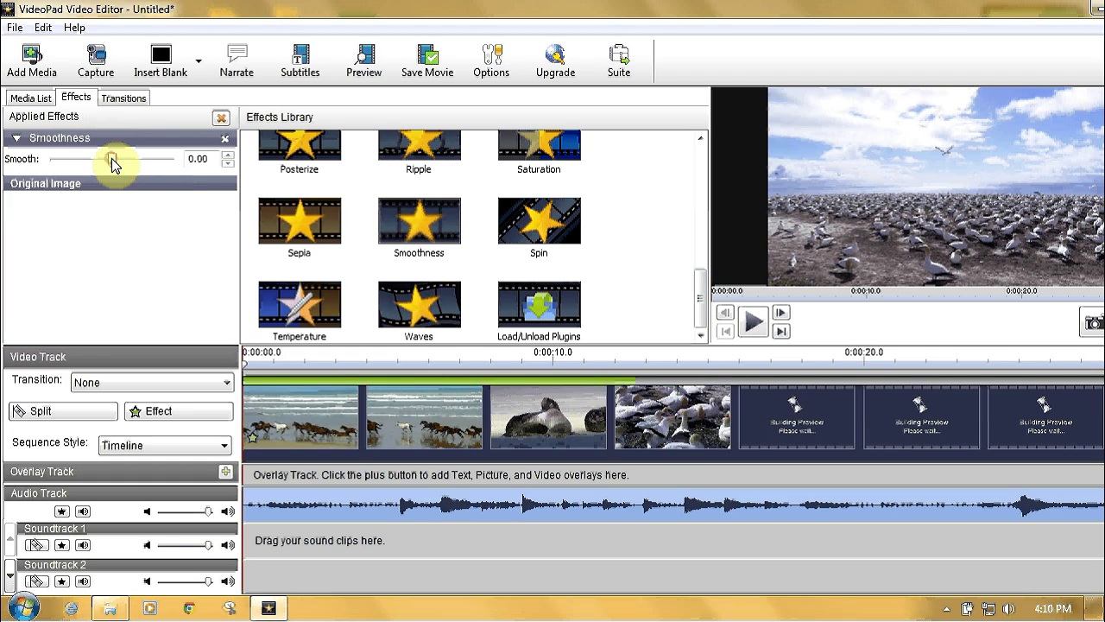
{"action": "left_click_drag", "start_coordinate": [115, 164], "coordinate": [150, 164]}
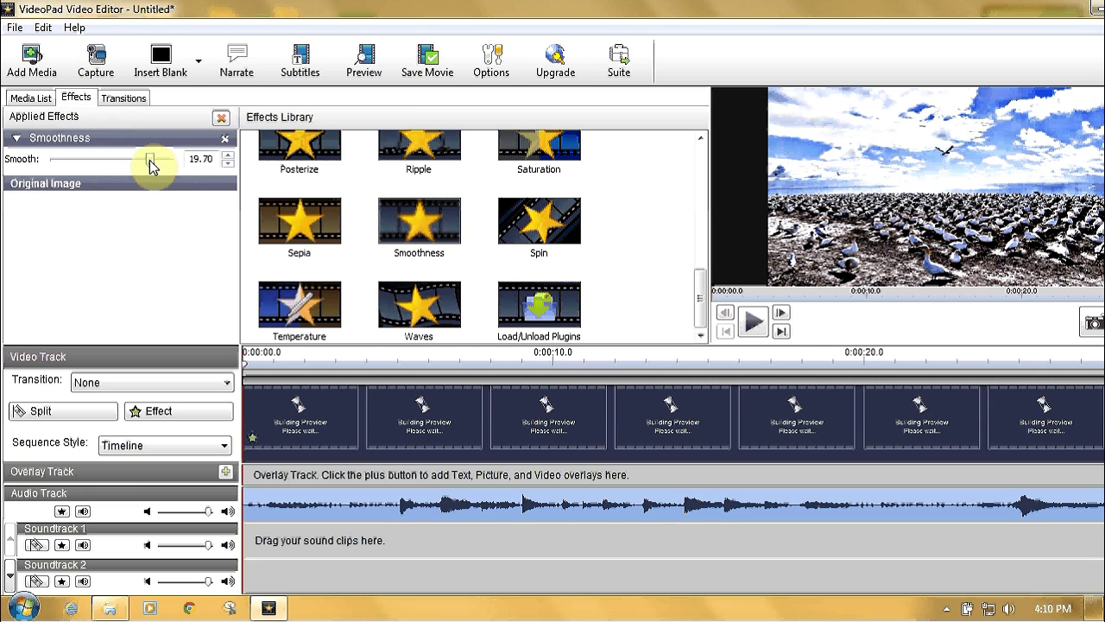
{"action": "left_click_drag", "start_coordinate": [149, 162], "coordinate": [105, 166]}
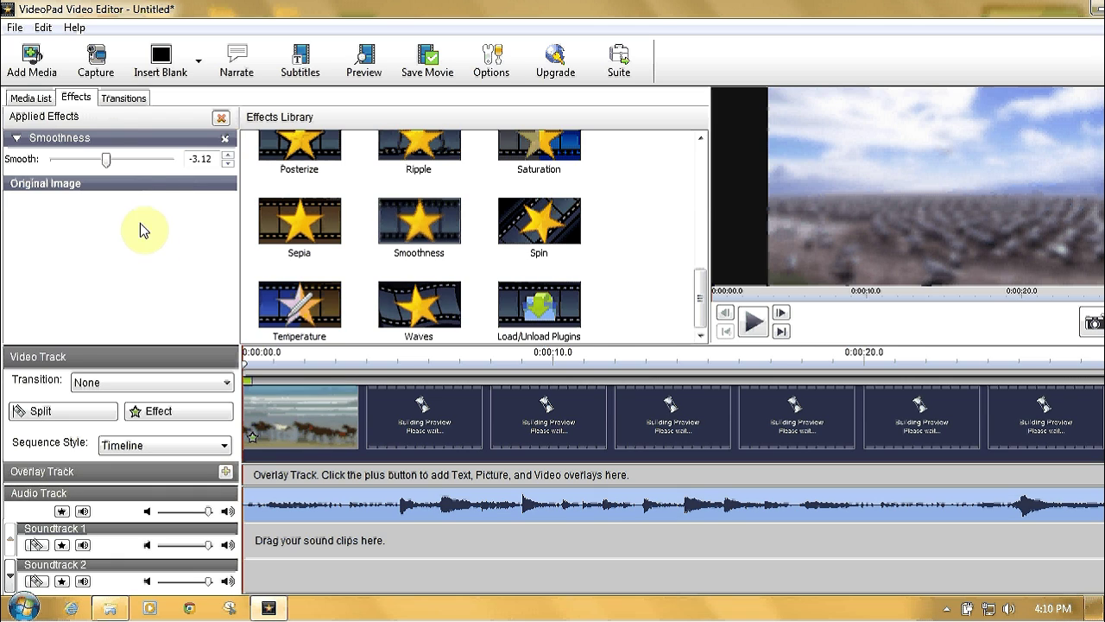
{"action": "mouse_move", "coordinate": [110, 164]}
{"action": "left_mouse_down"}
{"action": "mouse_move", "coordinate": [57, 163]}
{"action": "mouse_move", "coordinate": [113, 166]}
{"action": "mouse_move", "coordinate": [102, 169]}
{"action": "left_mouse_up"}
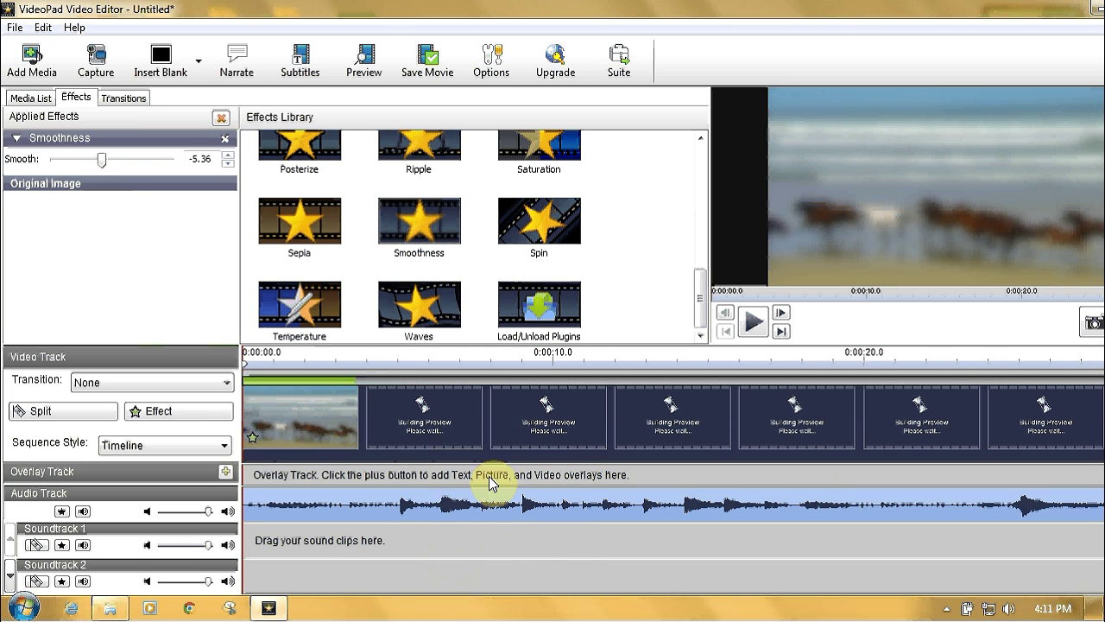
Step: Drop the Smoothness effect and set up Save Movie as Computer / Data to VideoPad Crop Test 3.wmv
{"action": "left_click", "coordinate": [227, 141]}
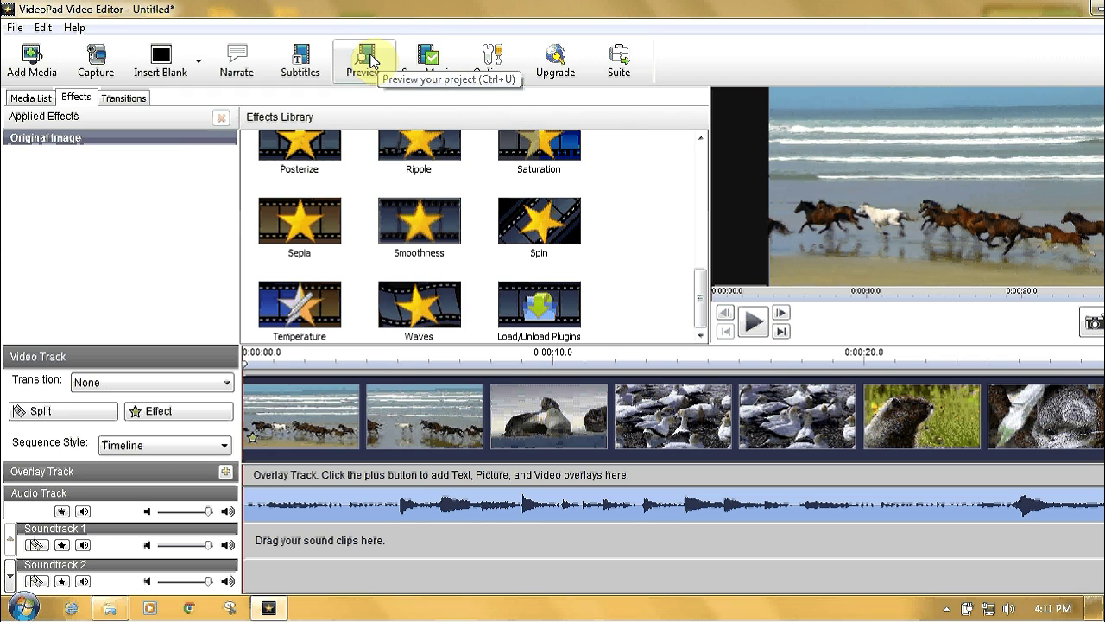
{"action": "left_click", "coordinate": [423, 58]}
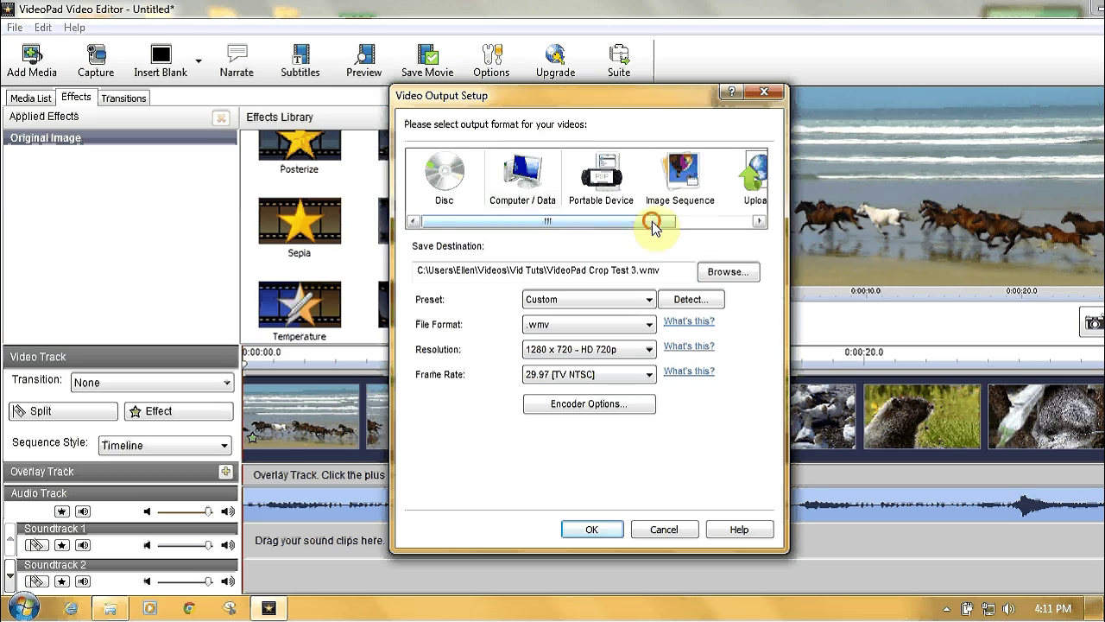
{"action": "left_click_drag", "start_coordinate": [654, 220], "coordinate": [738, 228]}
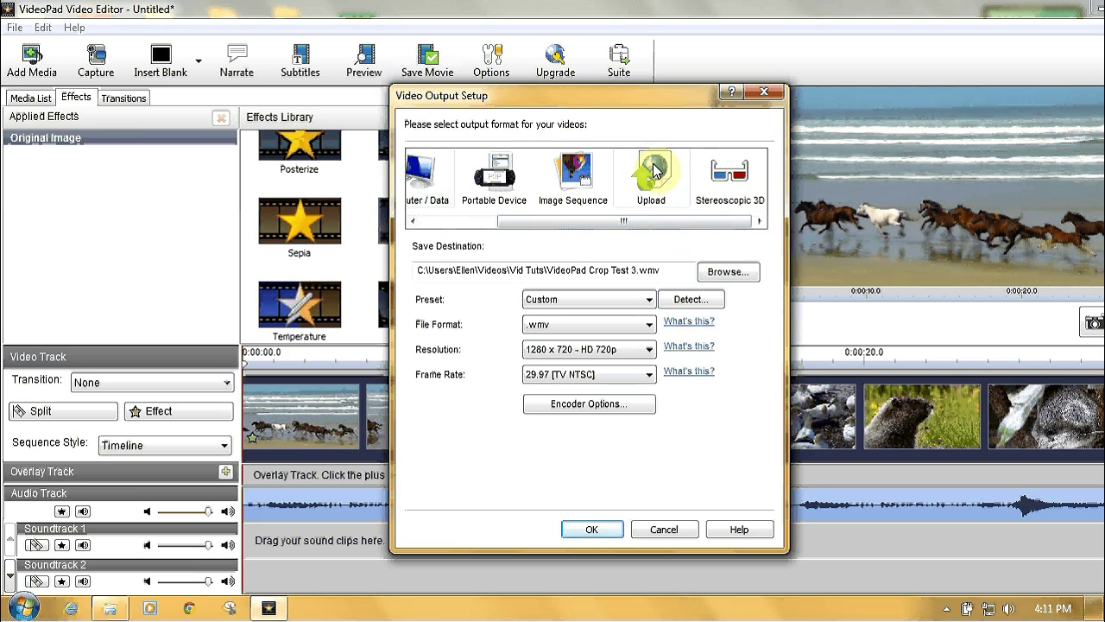
{"action": "left_click_drag", "start_coordinate": [739, 221], "coordinate": [630, 226]}
{"action": "left_click", "coordinate": [522, 177]}
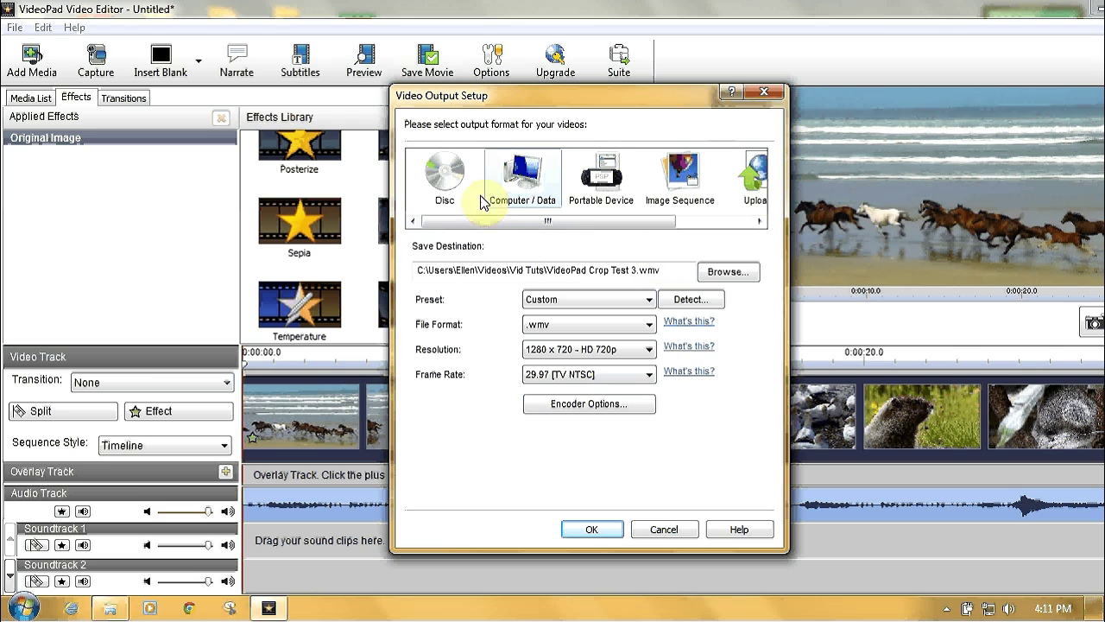
{"action": "left_click", "coordinate": [649, 300]}
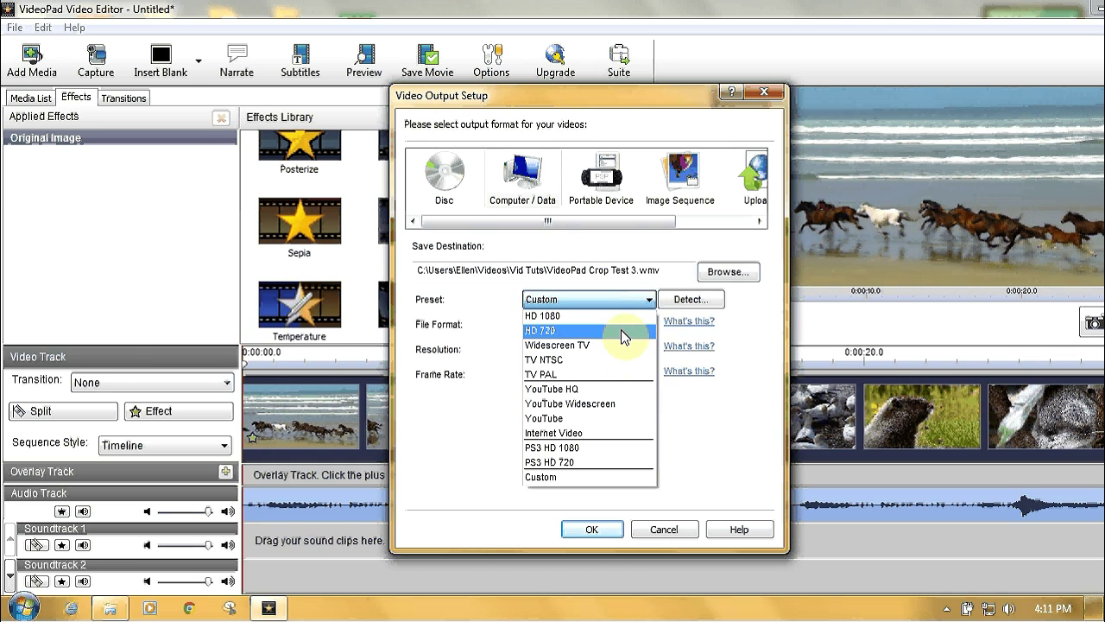
Step: Pick the HD 720 (1280 x 720) preset, .wmv file format and 29.97 [TV NTSC] frame rate
{"action": "left_click", "coordinate": [621, 330]}
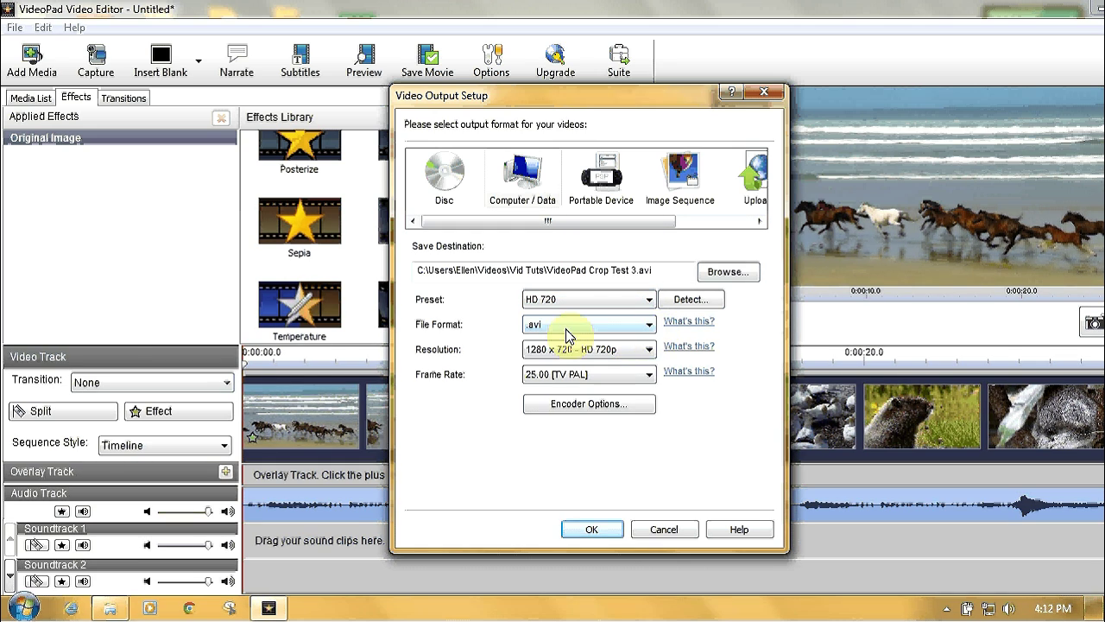
{"action": "left_click", "coordinate": [649, 325]}
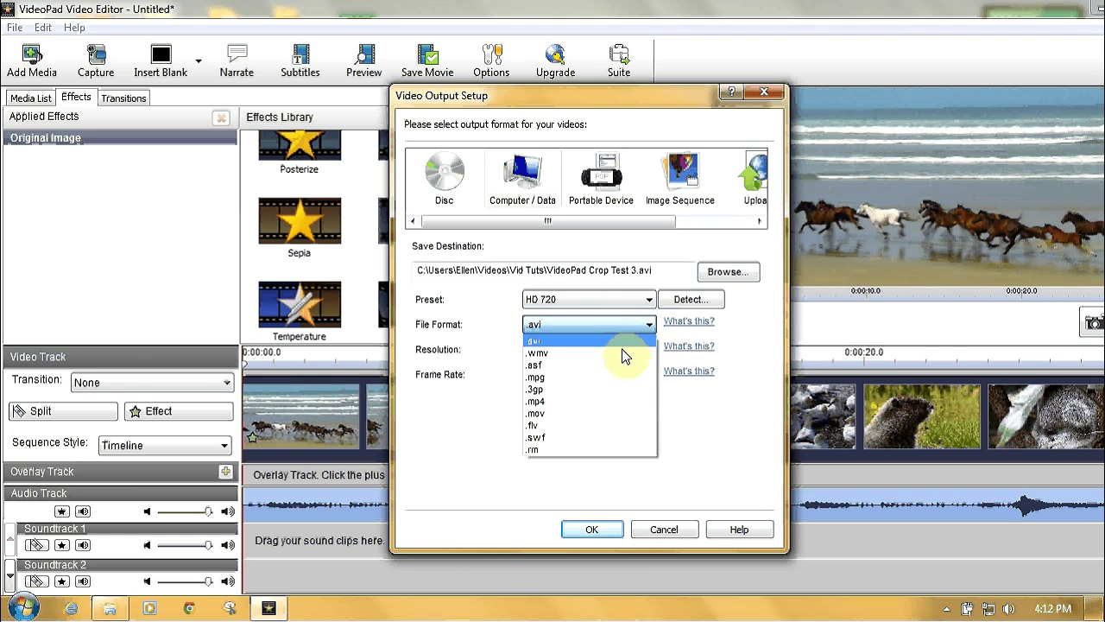
{"action": "left_click", "coordinate": [618, 356]}
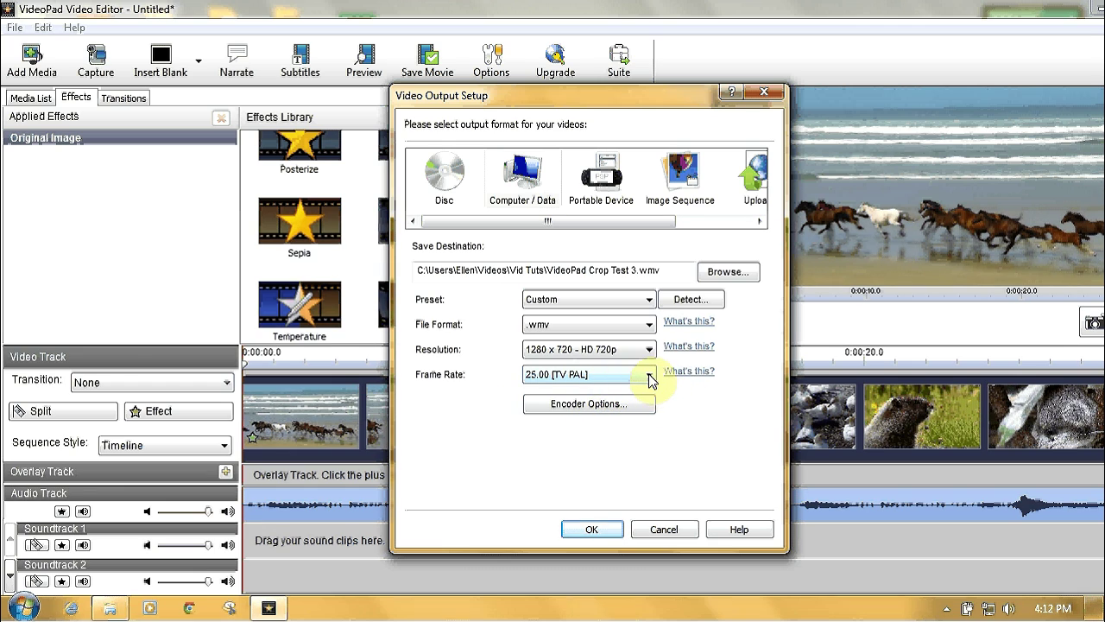
{"action": "left_click", "coordinate": [648, 375]}
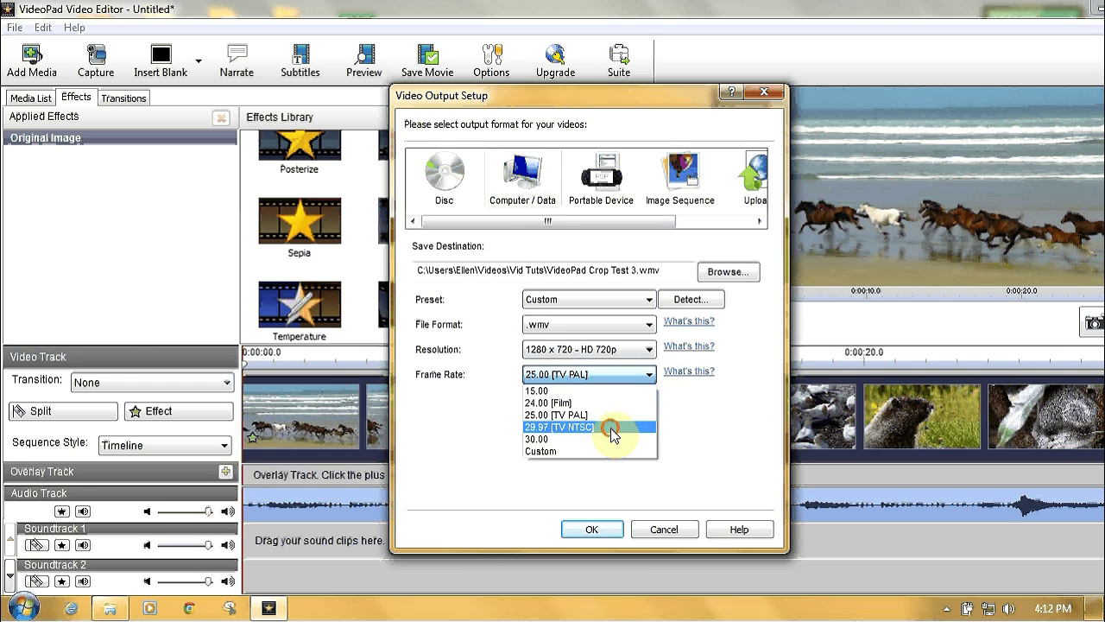
{"action": "left_click", "coordinate": [610, 427]}
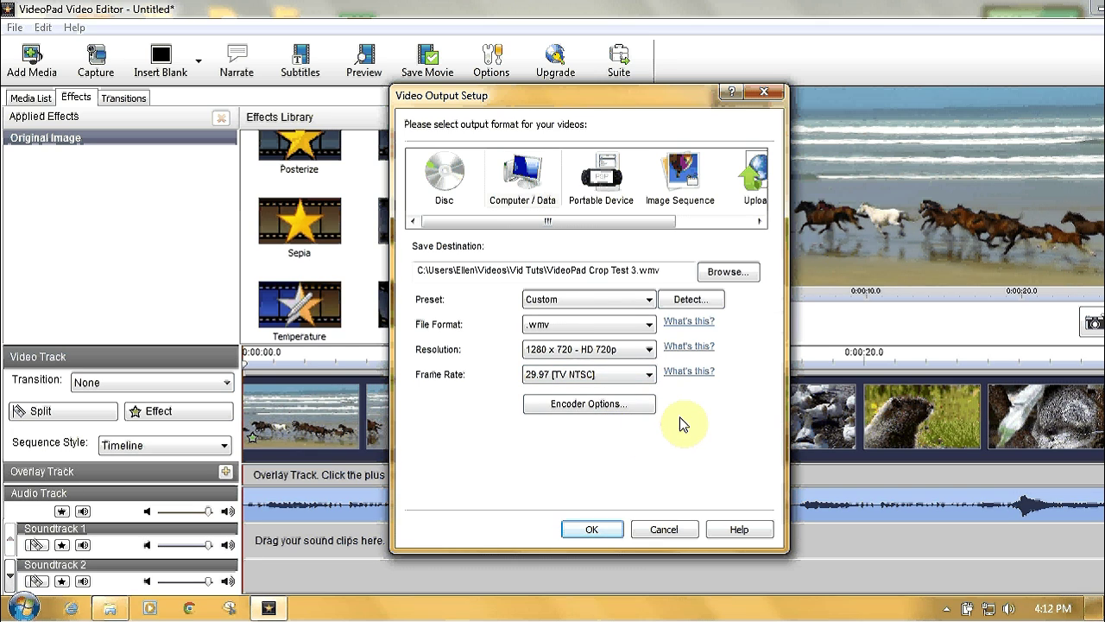
{"action": "left_click", "coordinate": [585, 404]}
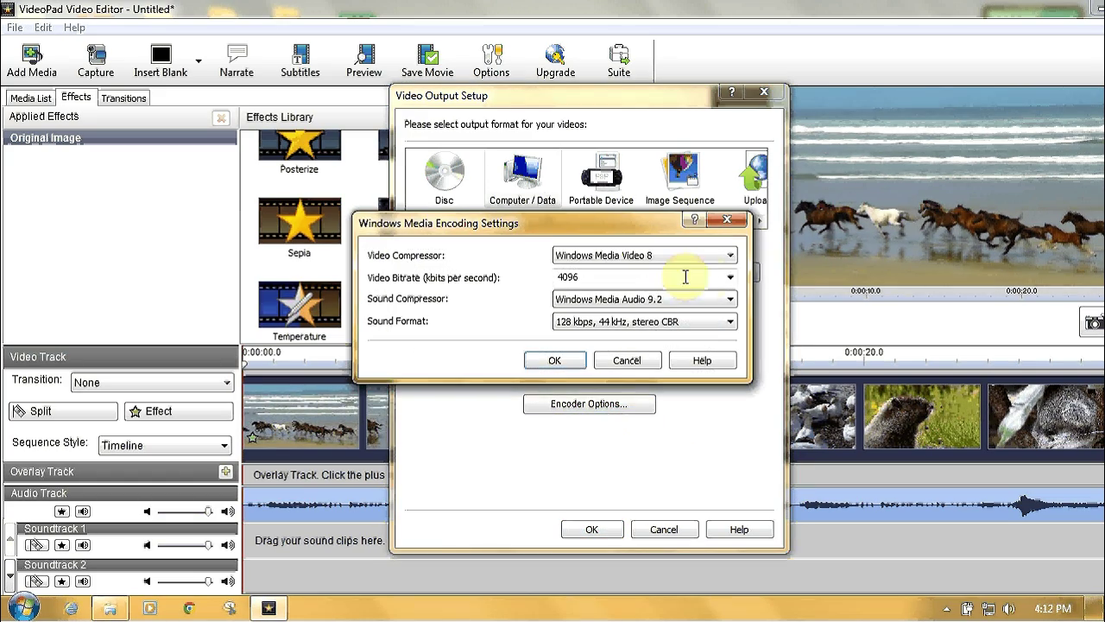
{"action": "left_click", "coordinate": [730, 260]}
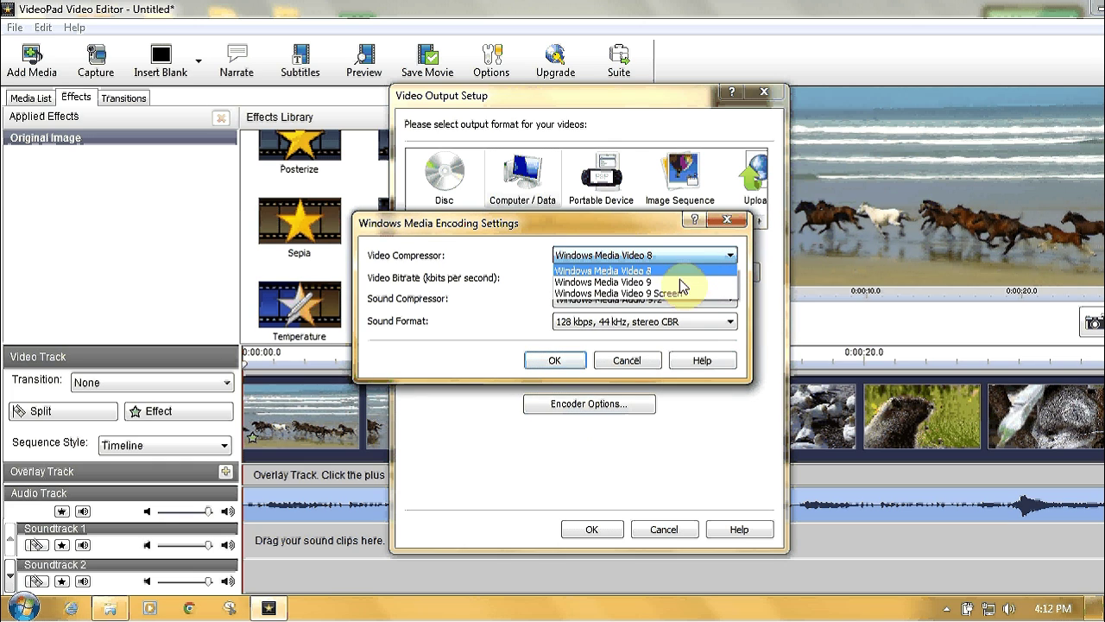
{"action": "left_click", "coordinate": [730, 259]}
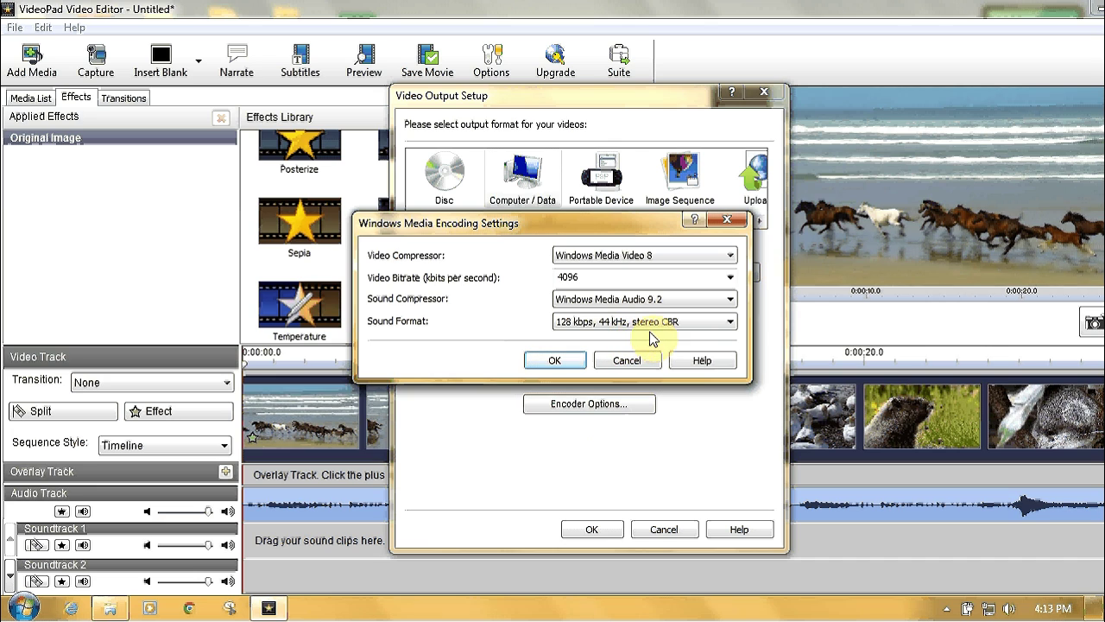
{"action": "left_click", "coordinate": [555, 359]}
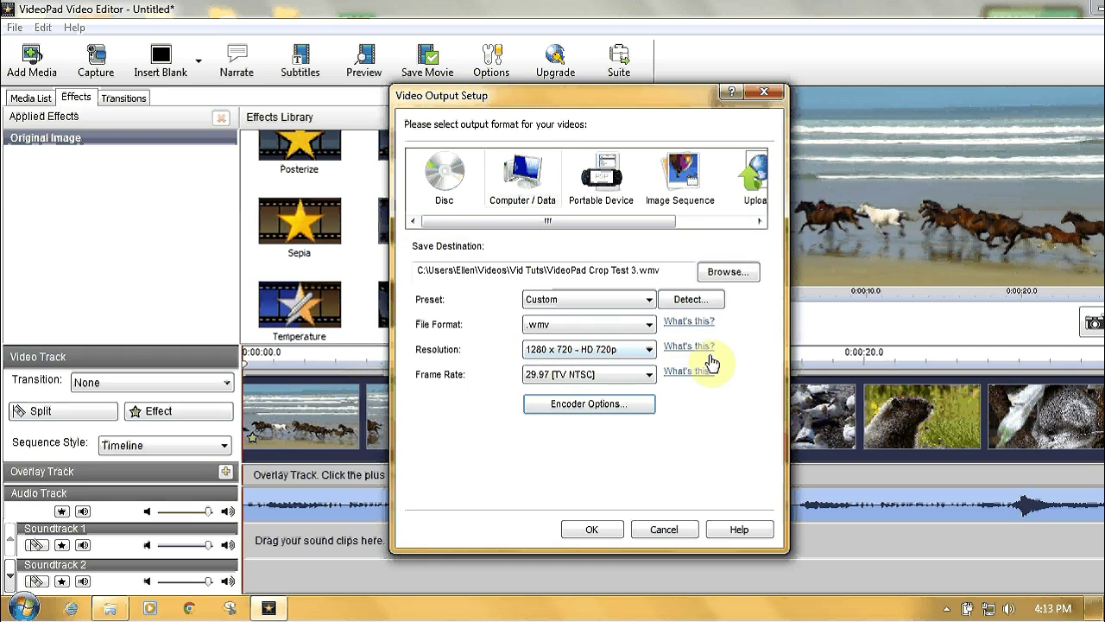